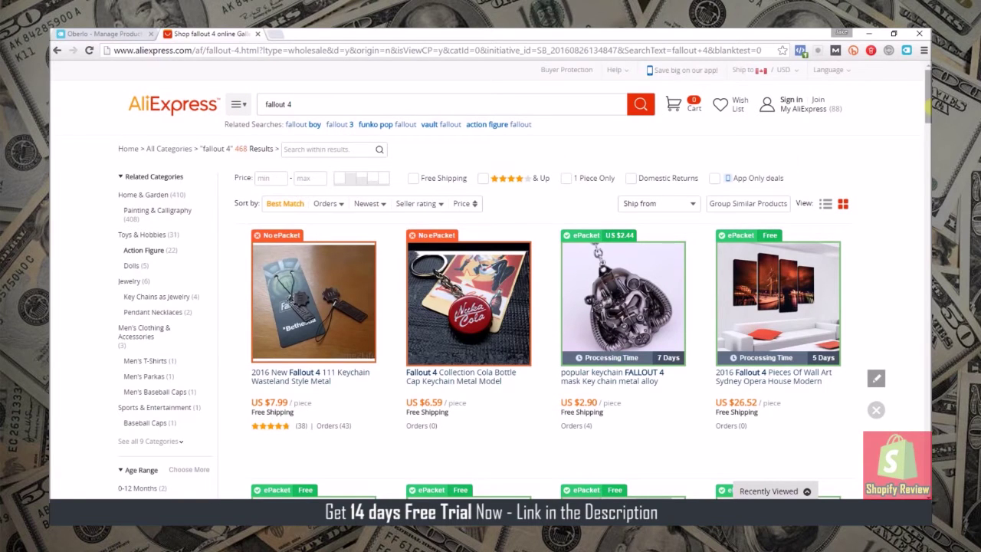
- Import the Fallout 4 111 keychain, Cola bottle cap keychain, mask keychain and the US $10.47 - 11.89 Funko Pop Vault Boy listing into Oberlo
scroll(469, 268, "down", 1)
scroll(525, 279, "down", 1)
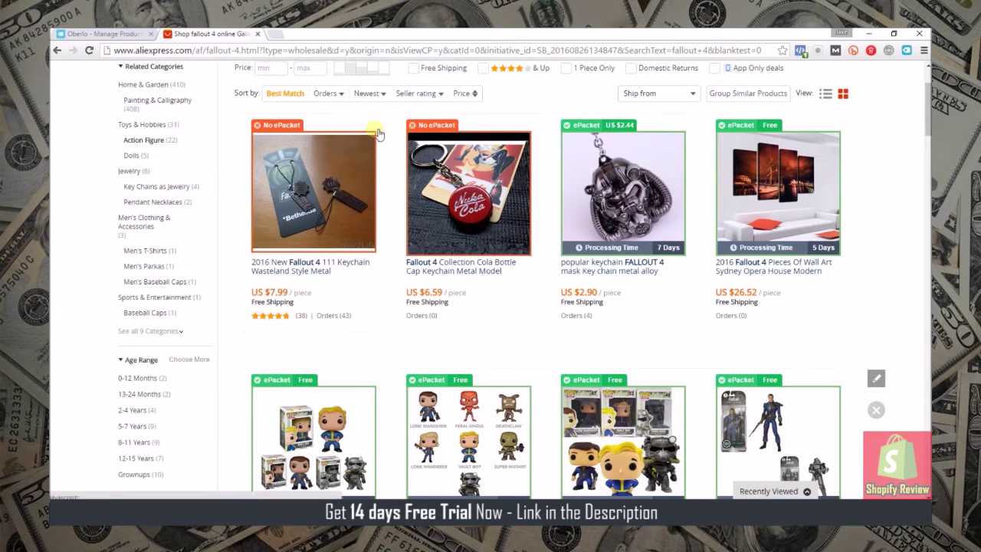
left_click(381, 300)
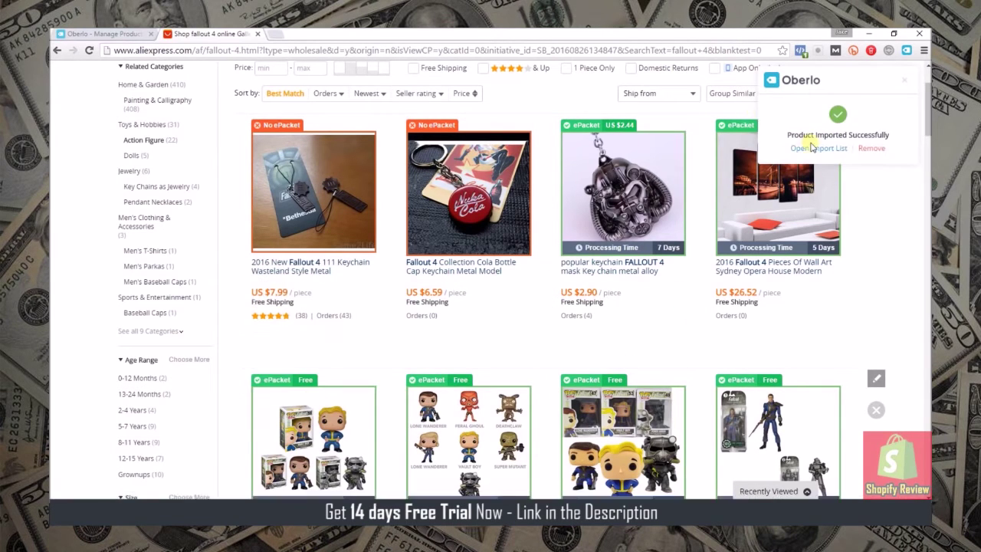
left_click(537, 297)
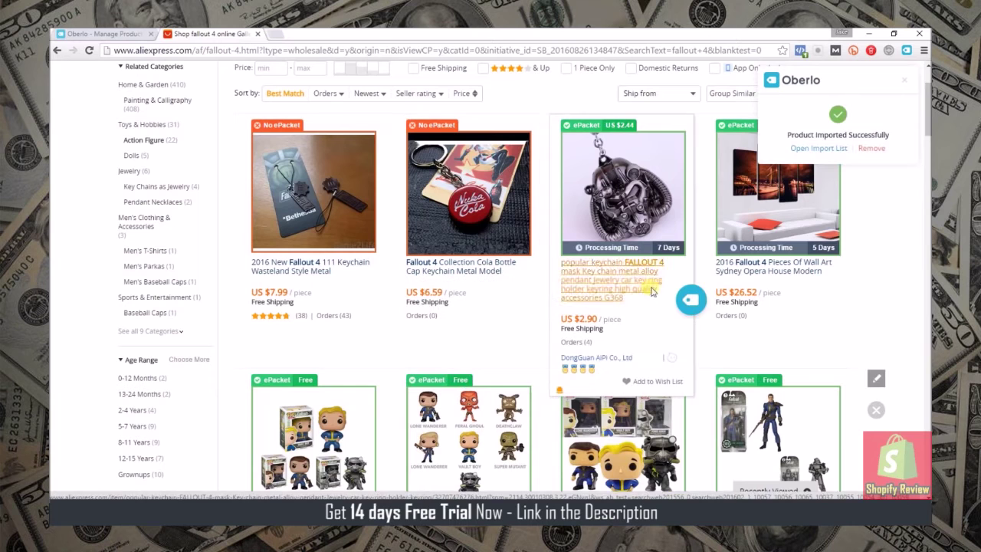
left_click(690, 301)
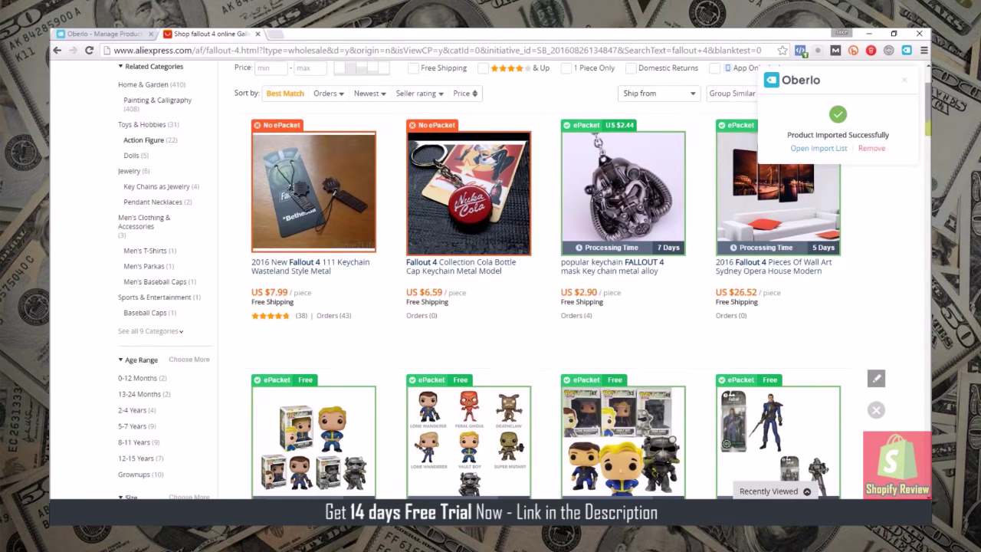
scroll(690, 301, "down", 3)
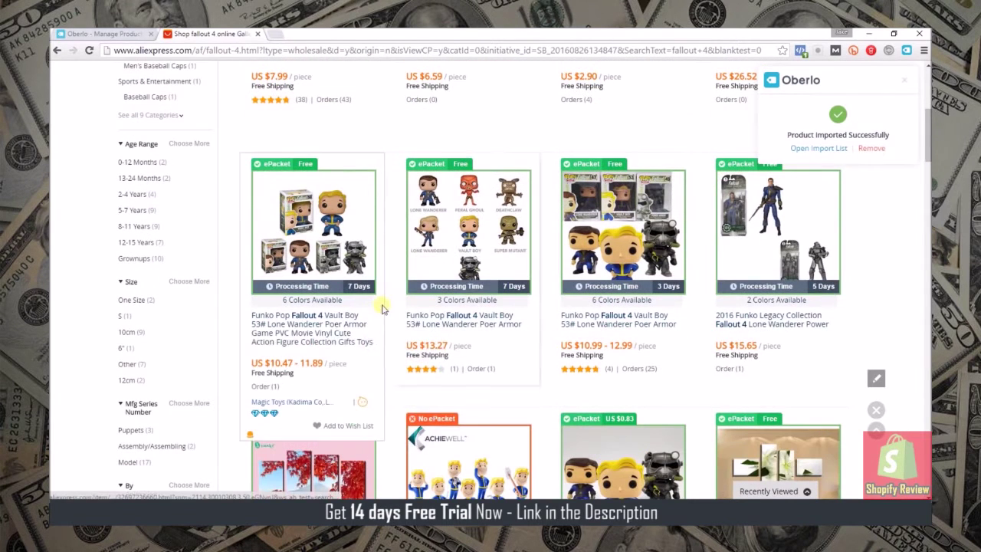
left_click(381, 344)
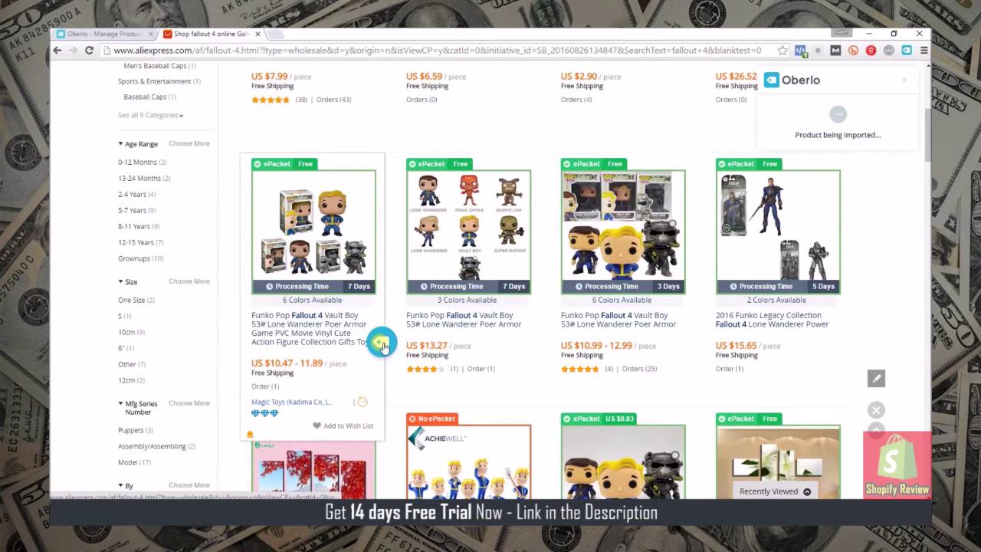
- Switch to Oberlo, reload the import list and look through the imported products
left_click(99, 34)
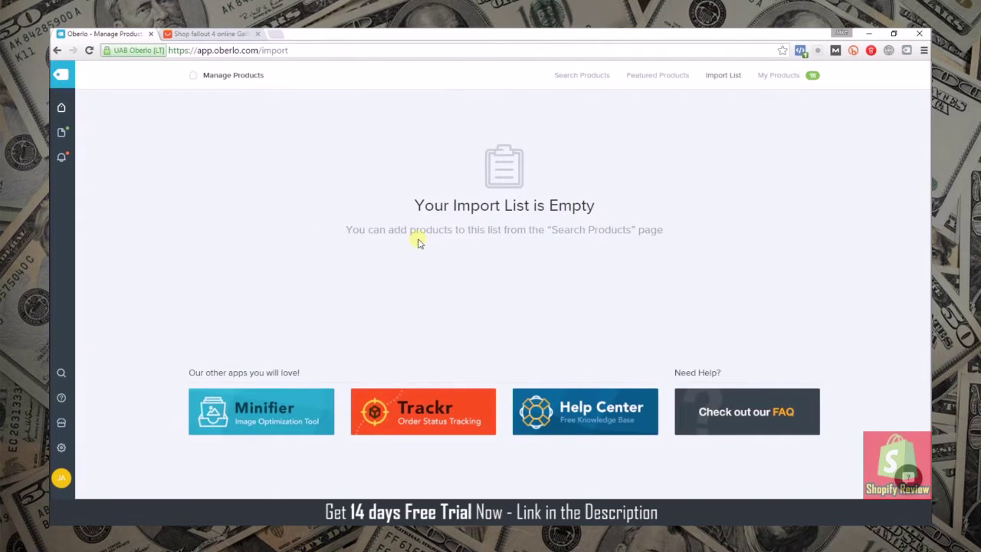
left_click(89, 50)
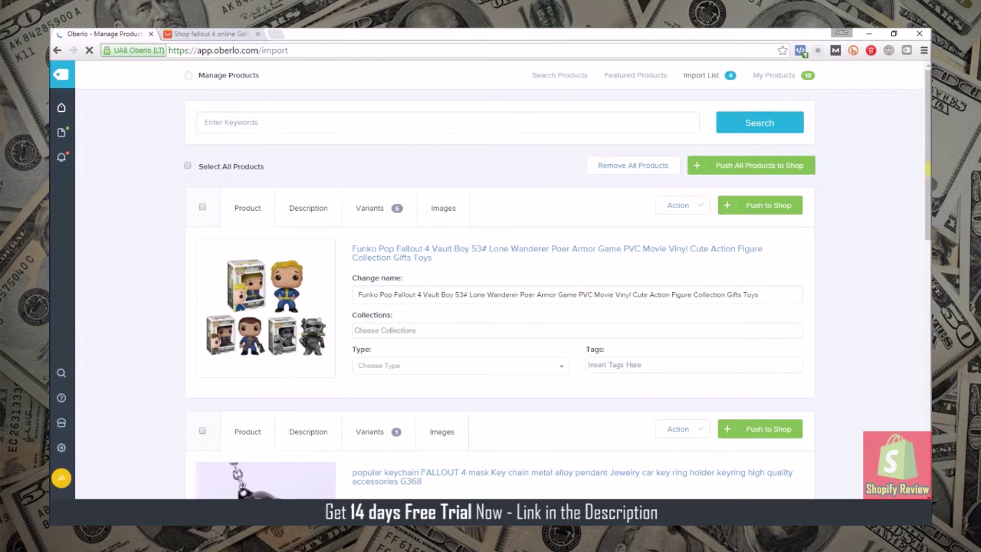
scroll(498, 291, "down", 5)
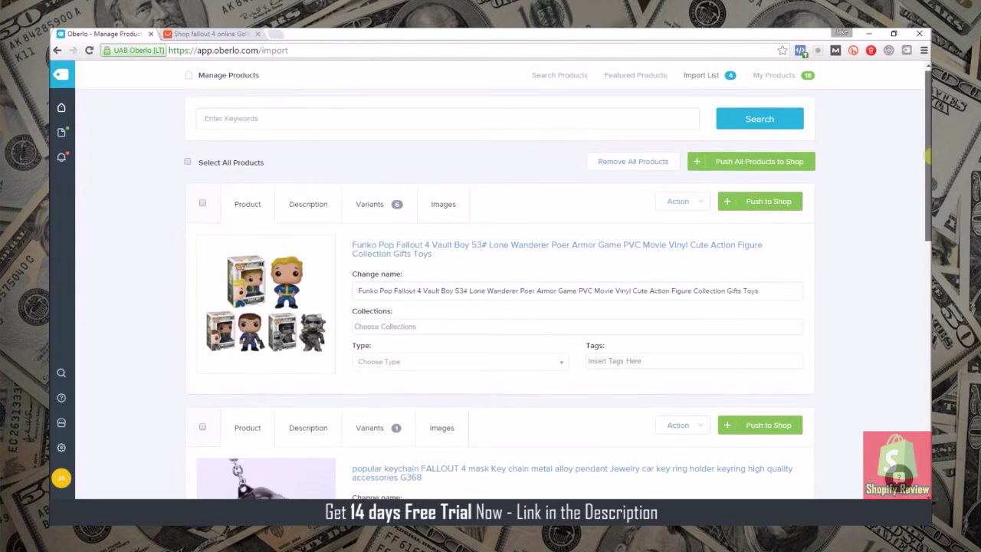
scroll(498, 294, "down", 3)
scroll(498, 294, "up", 7)
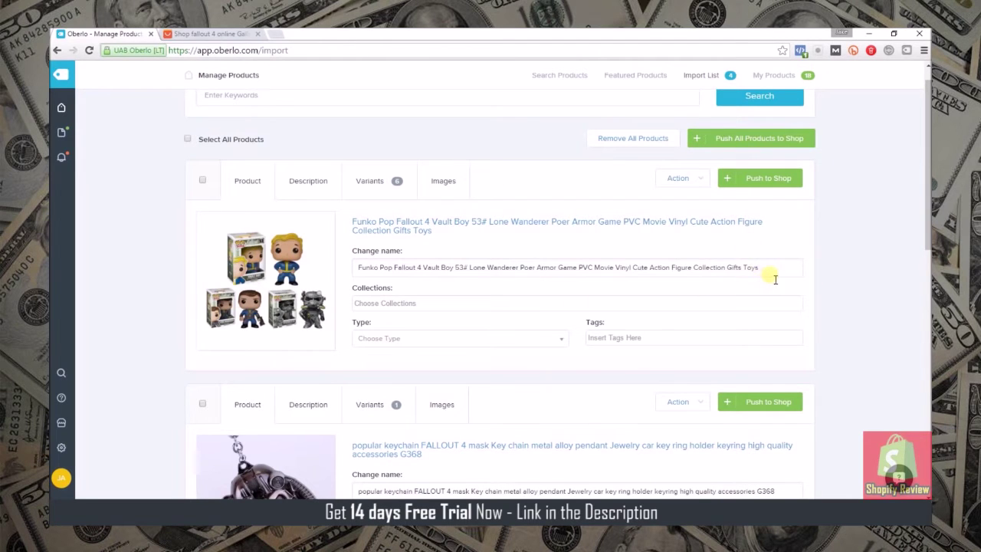
- Rename the imported Funko Pop Vault Boy product as "Fallout 4 Toy"
left_click_drag(776, 280, 357, 285)
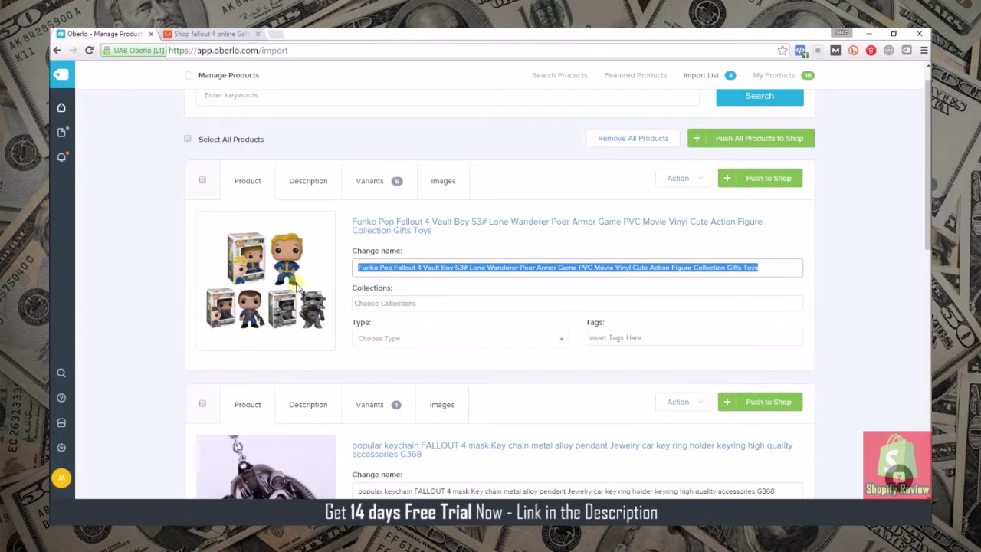
type("F")
key("BackSpace")
type("Fallout 4")
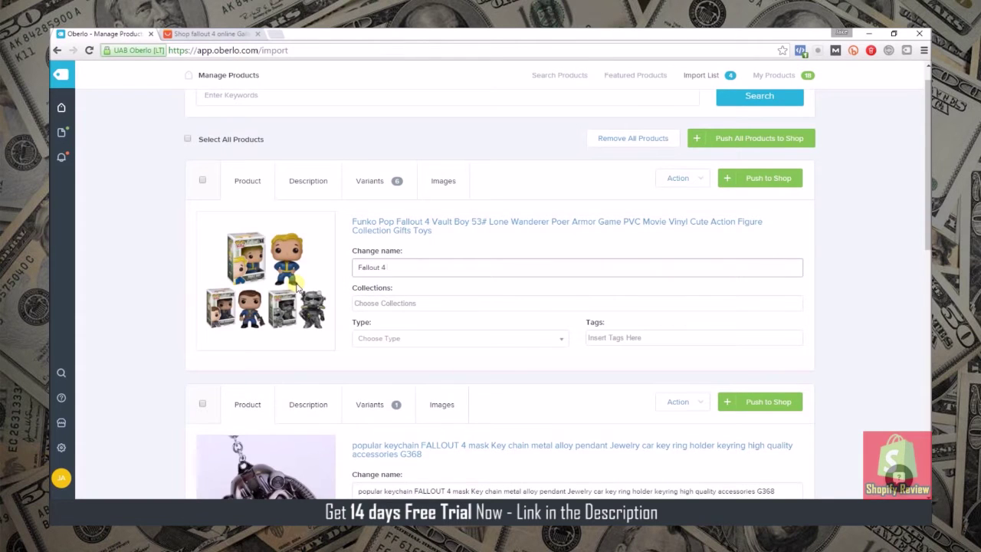
type(" Toy")
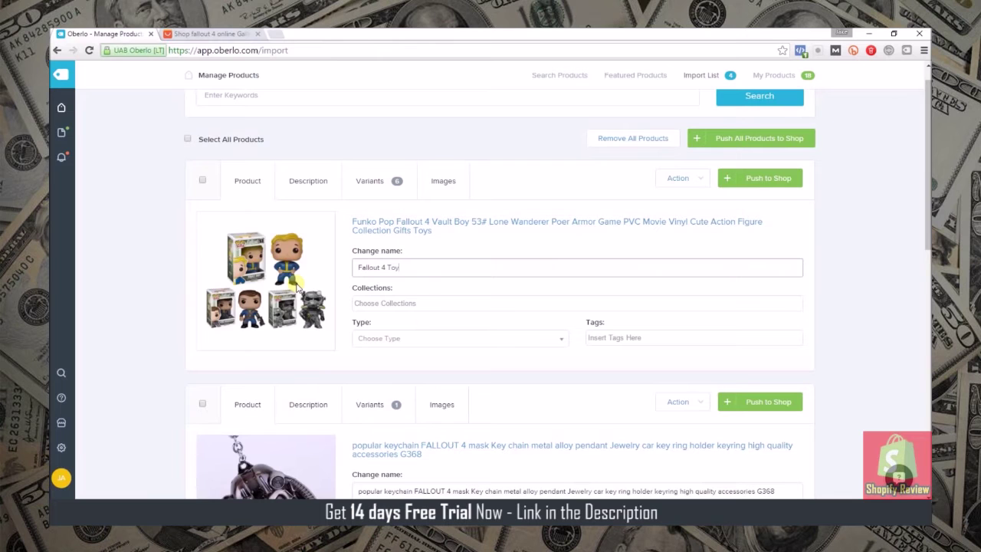
- Review the Funko Pop product's description, images and variants, including the variants' SKU, color, price and inventory details
left_click(314, 181)
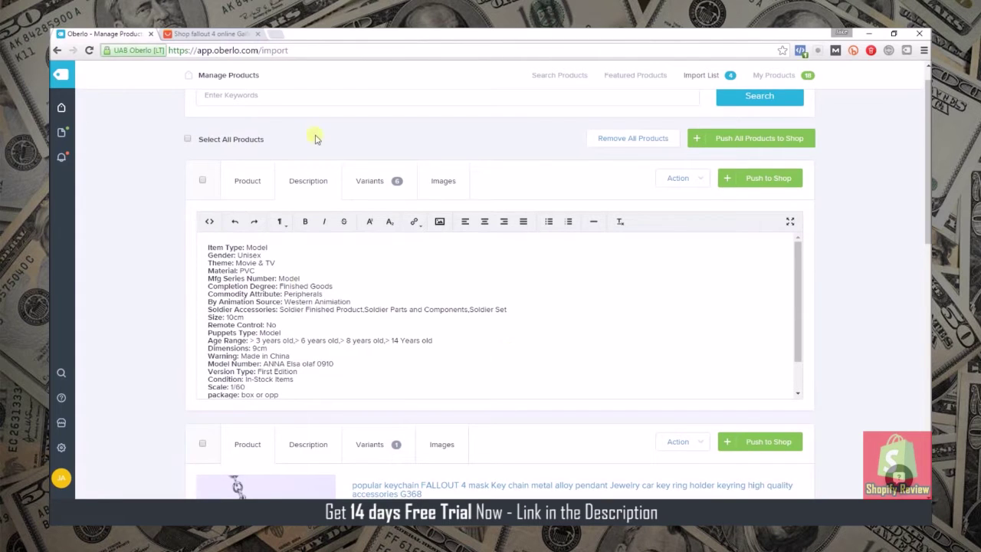
left_click(443, 183)
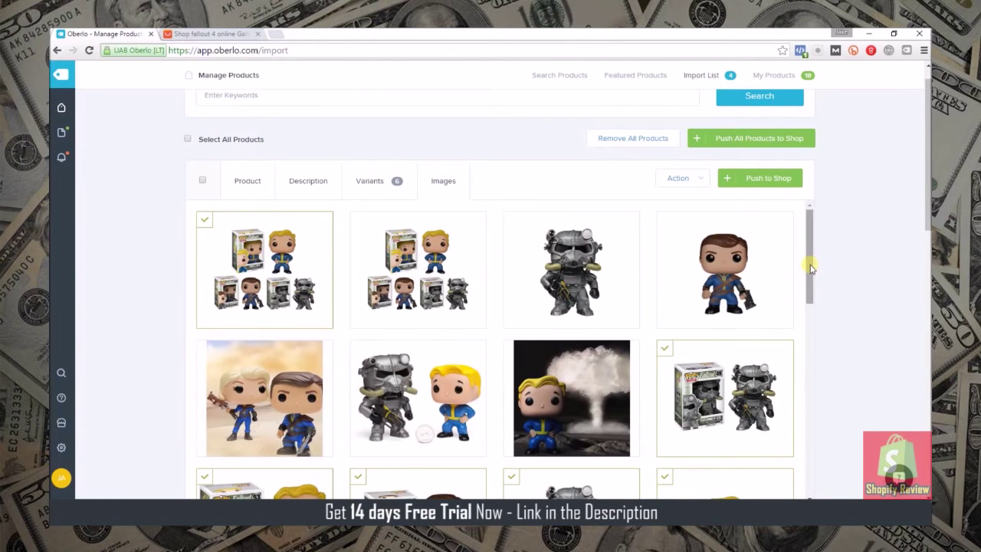
mouse_move(808, 269)
left_mouse_down()
mouse_move(807, 295)
mouse_move(808, 276)
left_mouse_up()
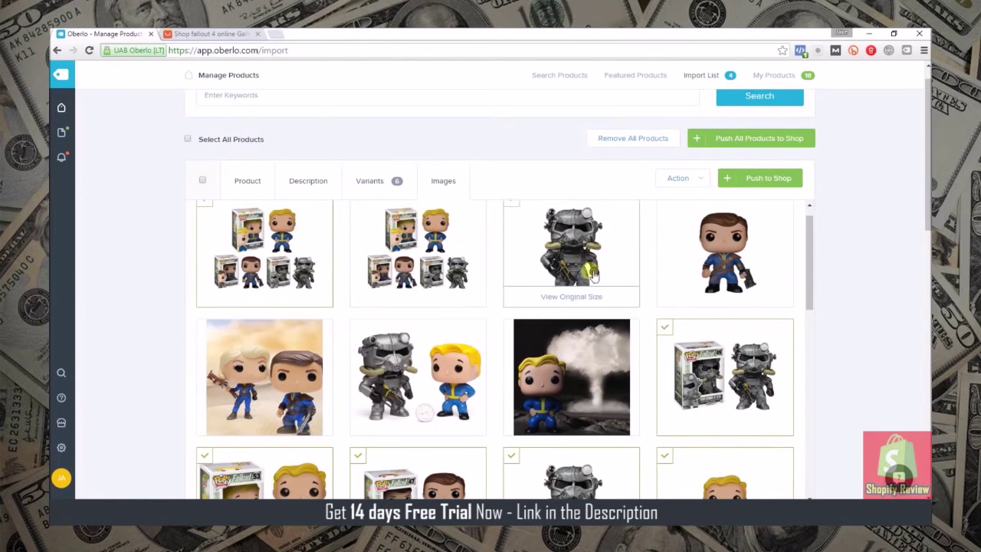
scroll(807, 264, "up", 1)
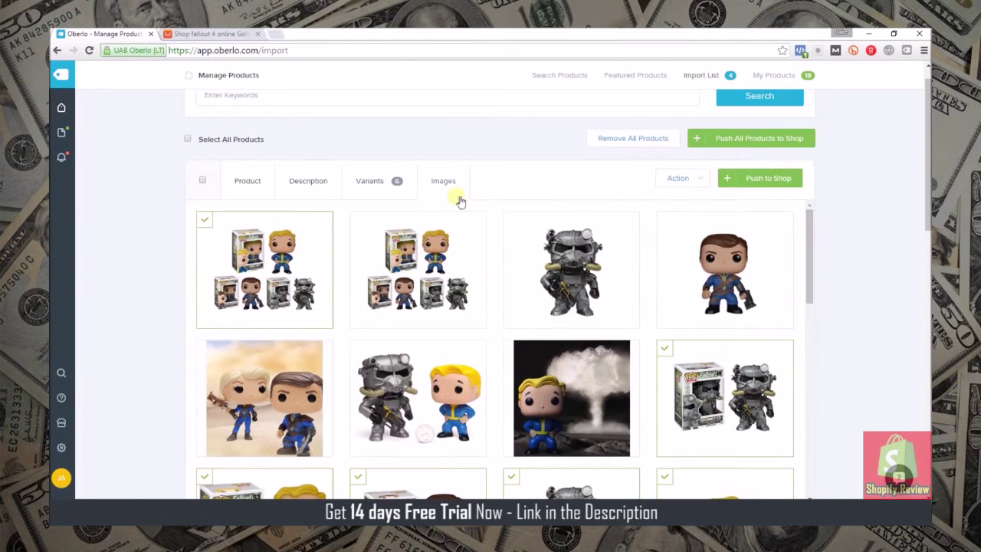
left_click(383, 180)
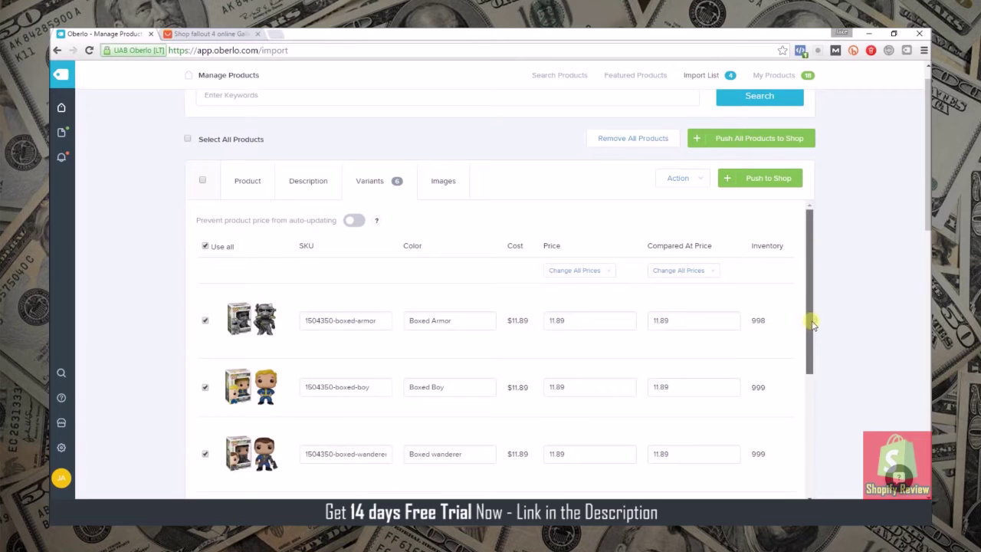
left_click_drag(810, 322, 812, 277)
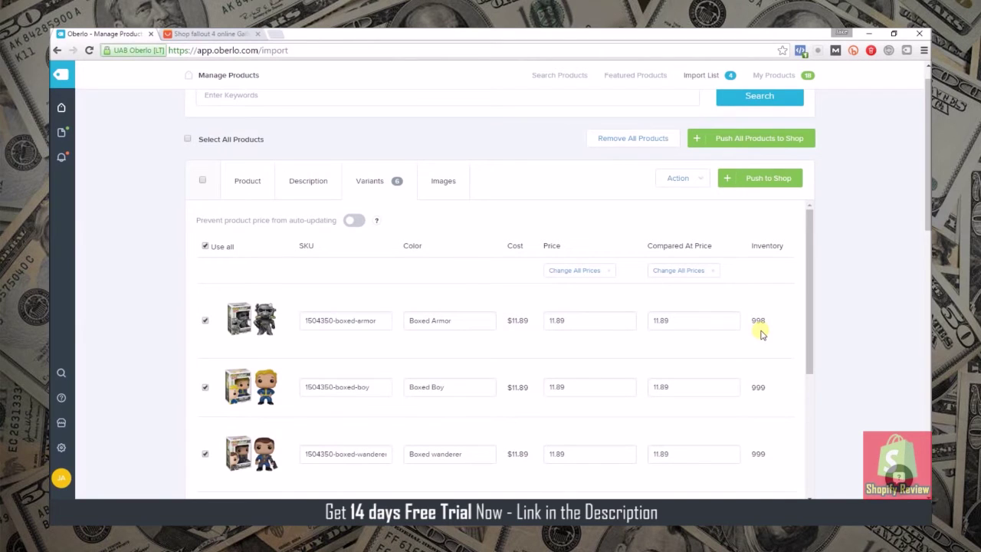
left_click_drag(468, 318, 303, 344)
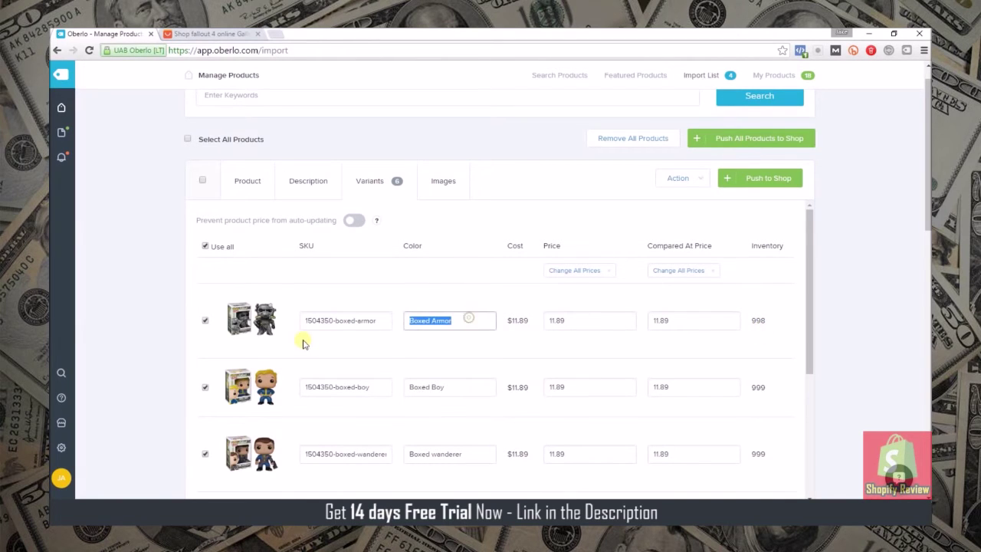
left_click(411, 249)
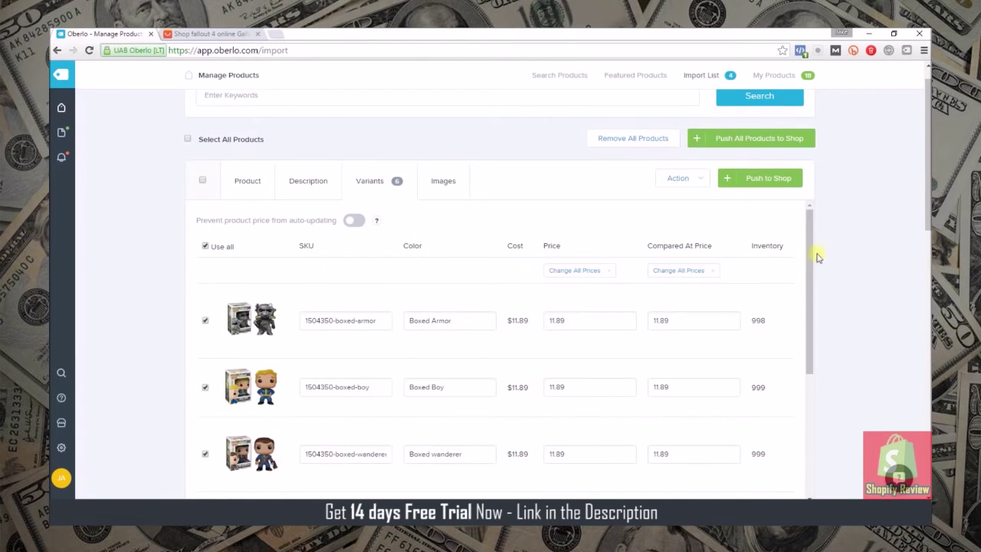
left_click_drag(814, 254, 808, 219)
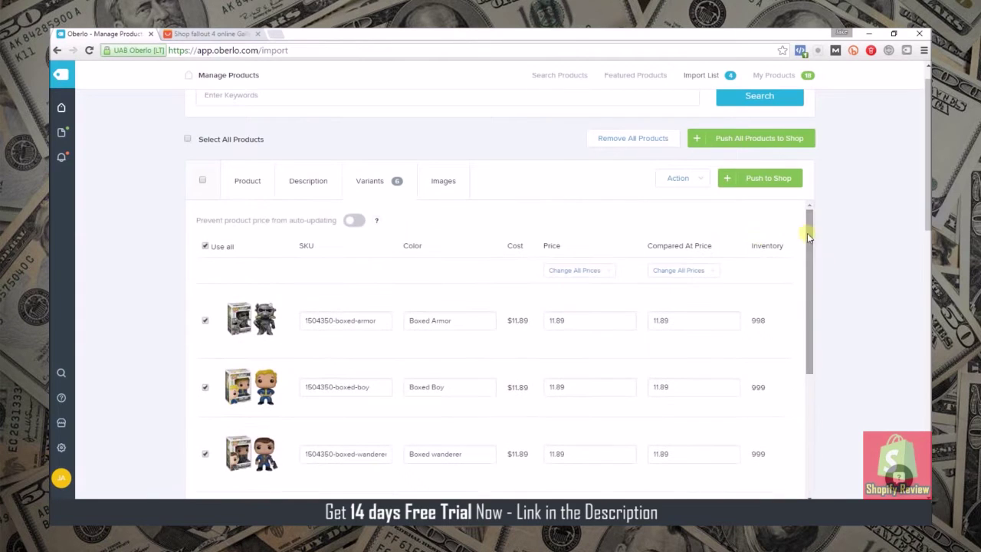
- Set both the price and the compared-at price of the Boxed Armor variant to 24.99
double_click(580, 322)
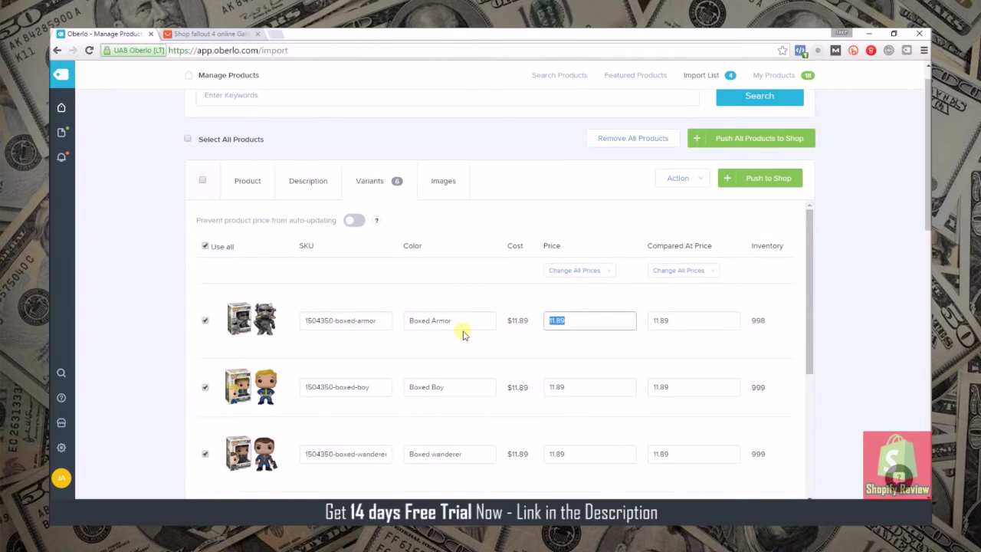
type("24.999")
key("BackSpace")
key("Tab")
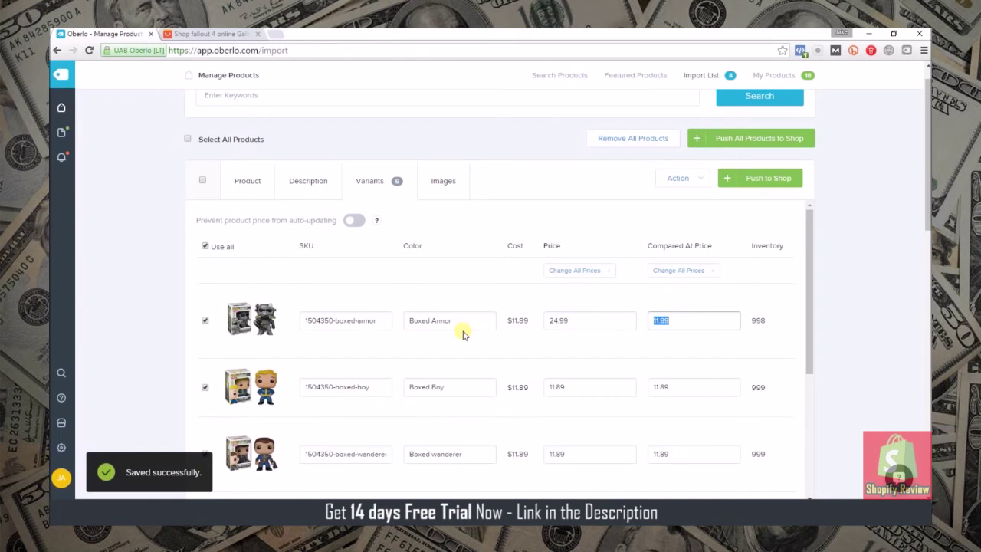
type("24.99")
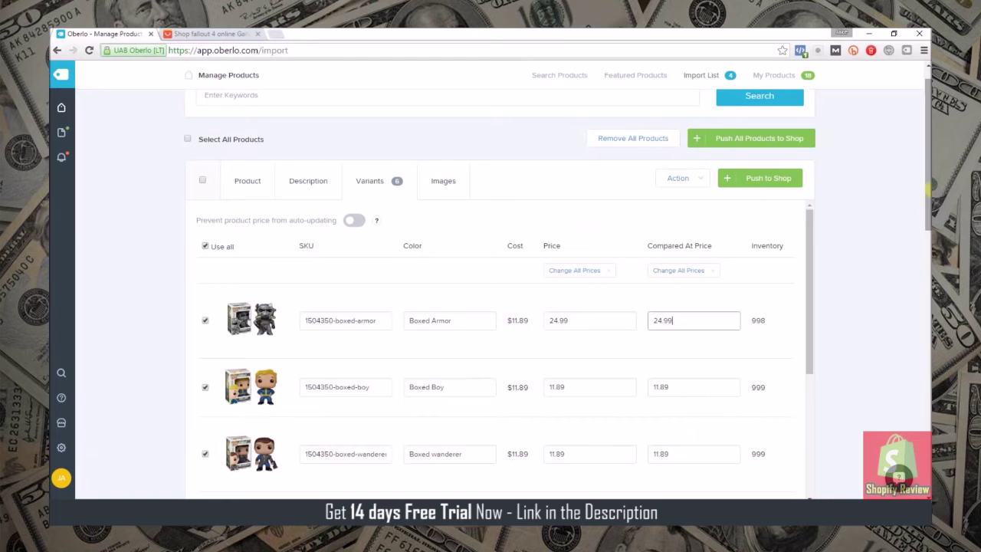
- Rename the Fallout 4 mask keychain product as "Fallout Keychain" and check its images
left_click_drag(928, 204, 927, 299)
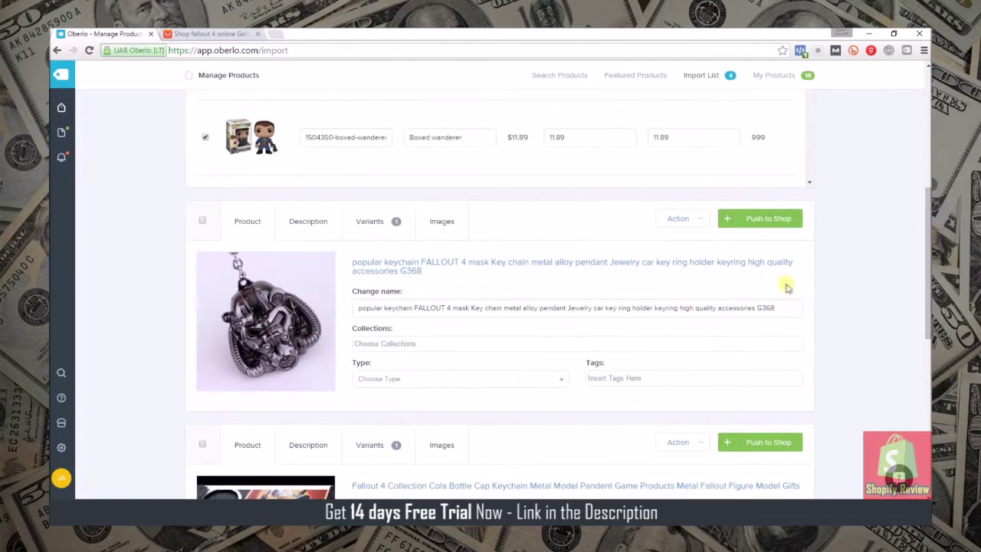
triple_click(785, 306)
key("BackSpace")
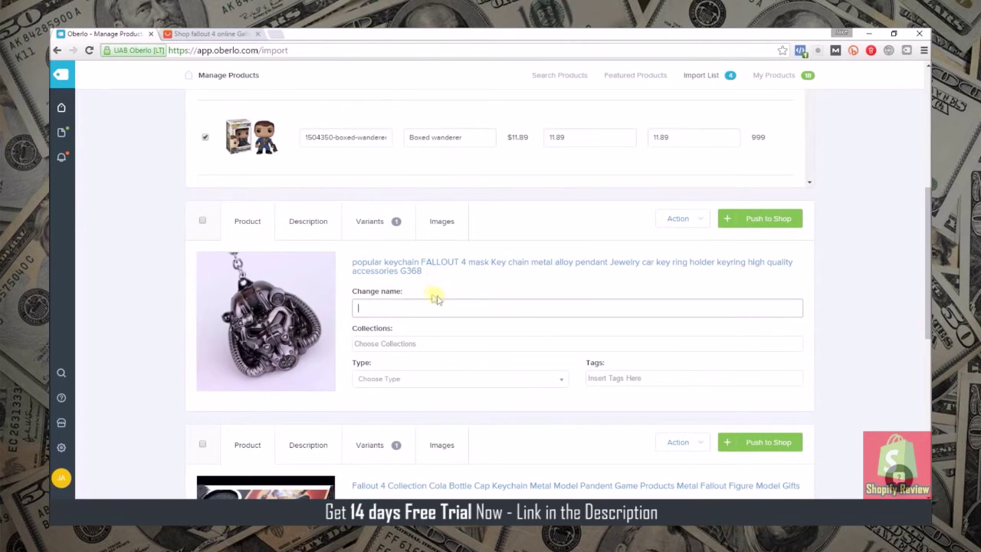
type("Fallout Keychain")
left_click(441, 223)
left_click(245, 221)
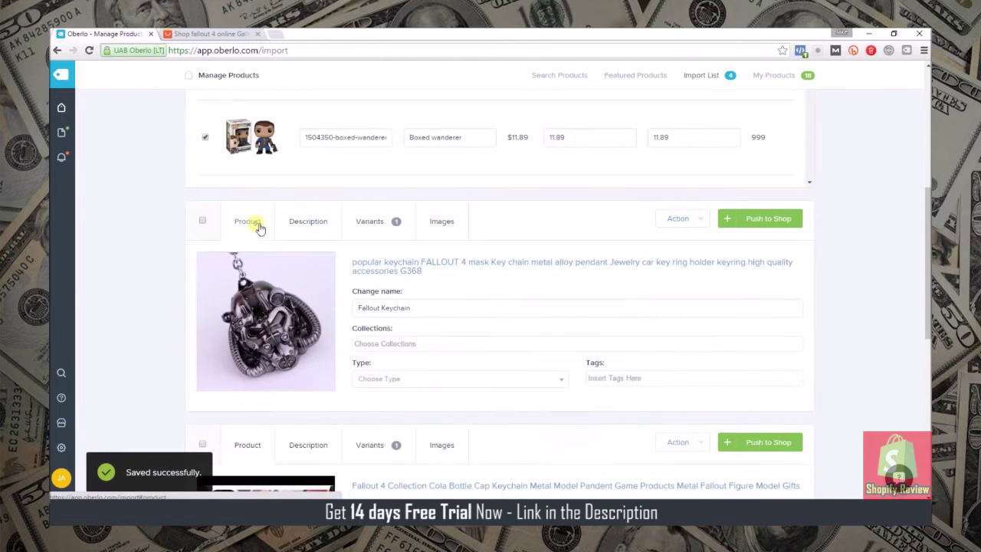
- Rename the Cola bottle cap keychain product as "Nuka Cola"
scroll(777, 299, "down", 3)
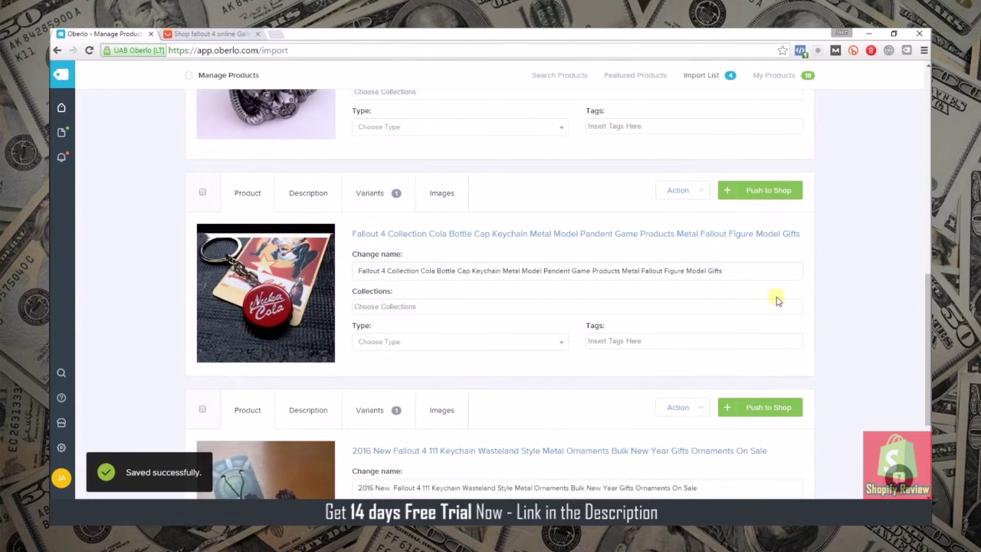
left_click_drag(748, 274, 315, 261)
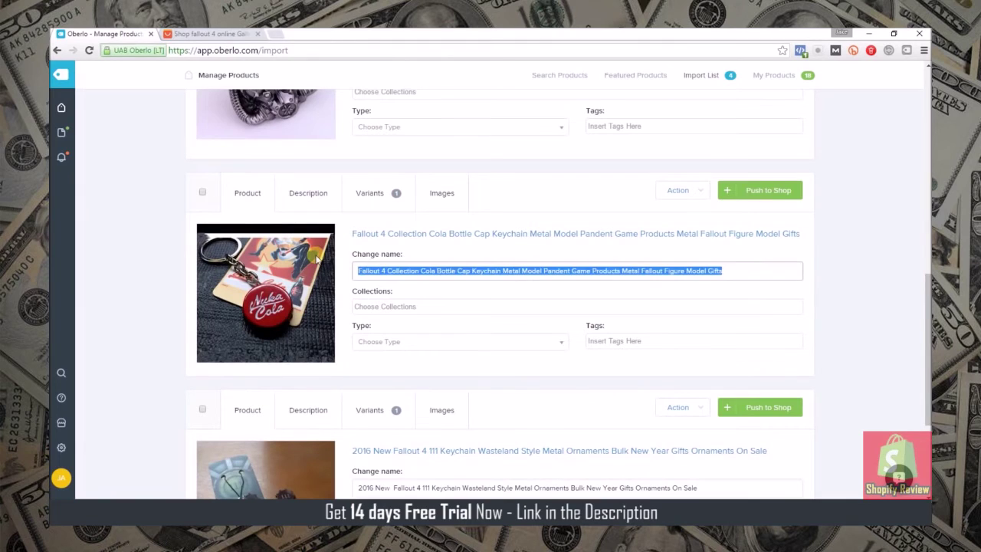
type("Nuka CO")
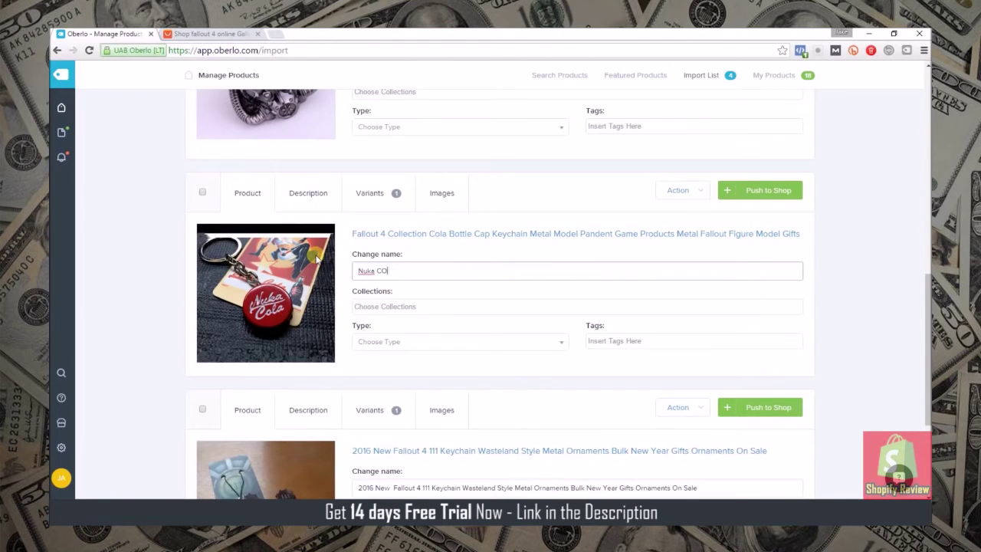
key("BackSpace")
type("ola")
left_click_drag(927, 316, 927, 361)
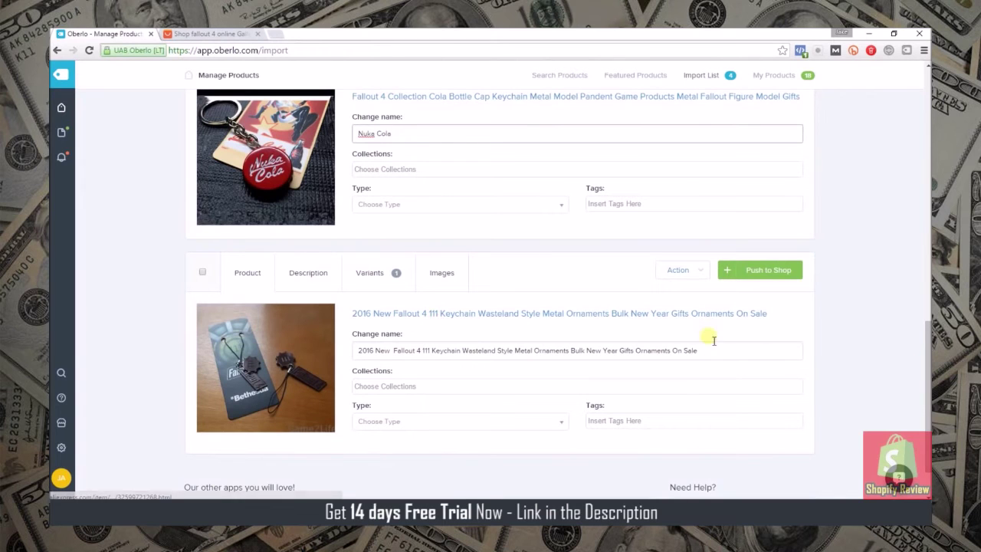
scroll(705, 337, "up", 4)
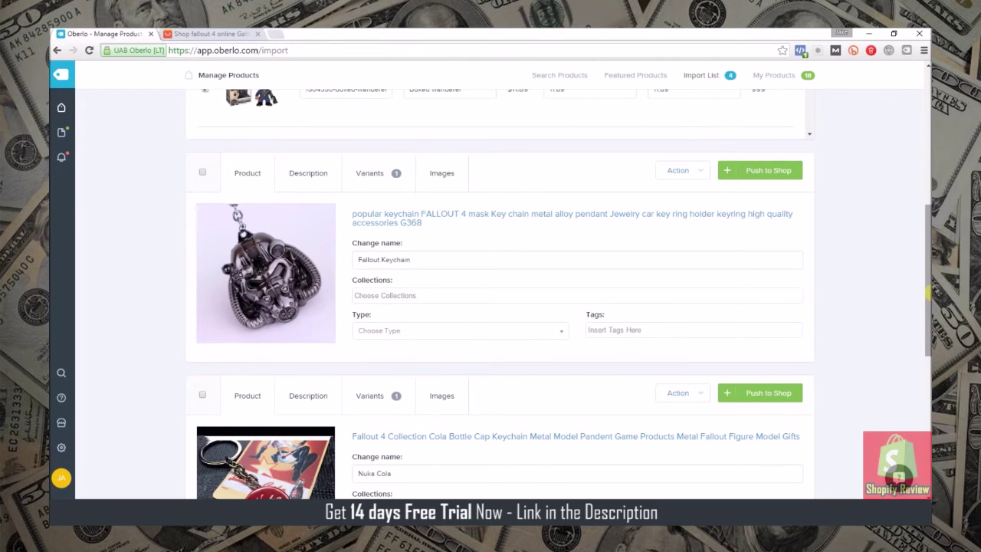
left_click_drag(927, 293, 928, 145)
left_click(221, 34)
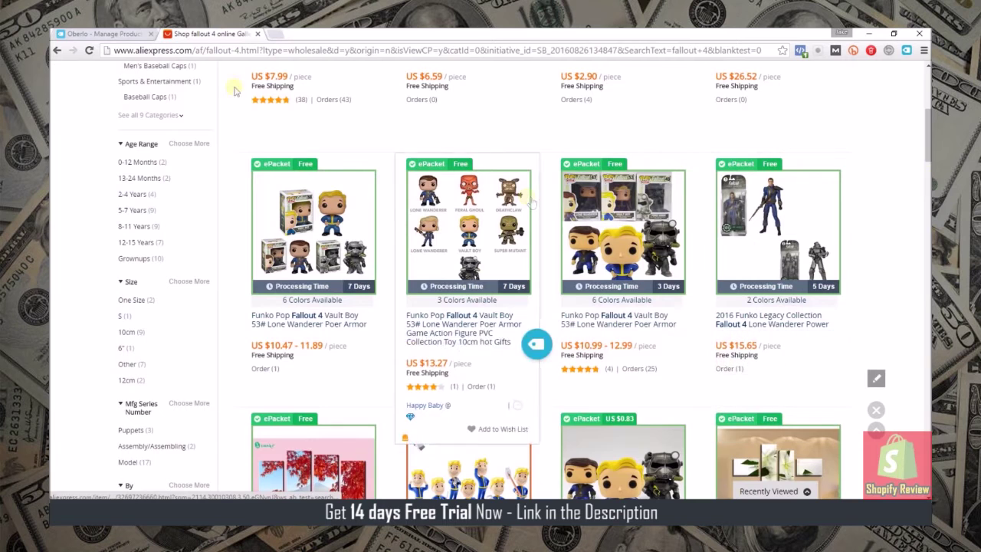
left_click(100, 34)
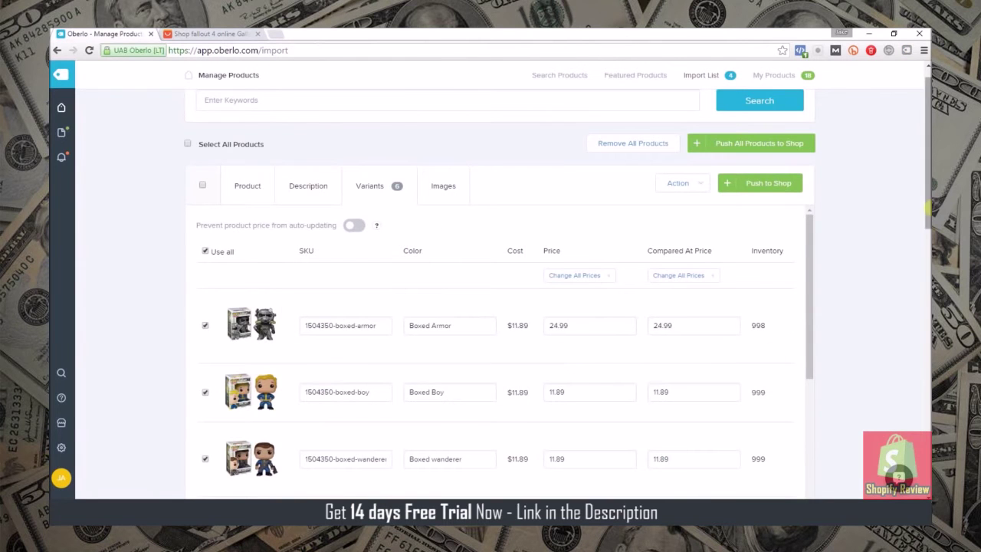
- Select the Funko Pop product in the import list, and extend the selection to all products
mouse_move(928, 207)
left_mouse_down()
mouse_move(927, 322)
mouse_move(926, 199)
mouse_move(920, 225)
left_mouse_up()
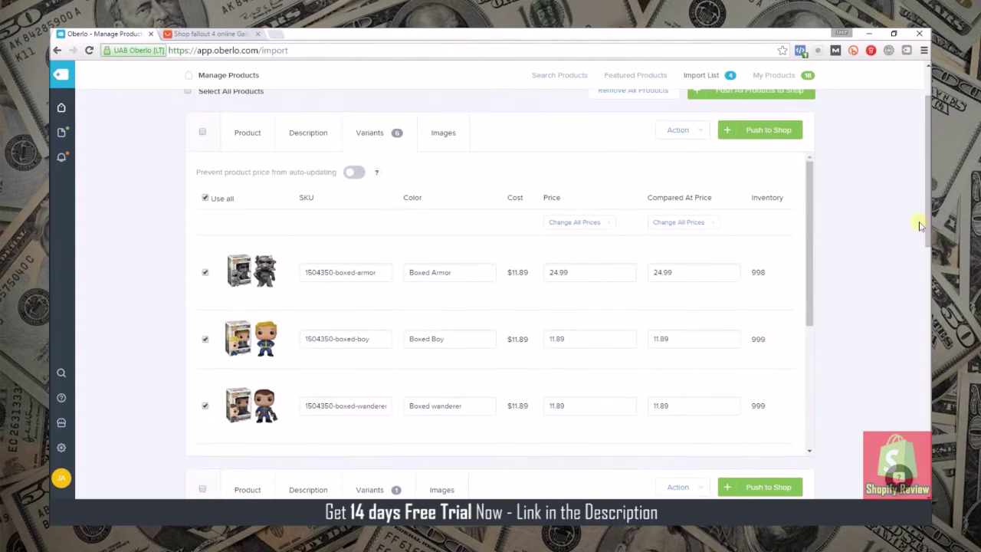
left_click(202, 131)
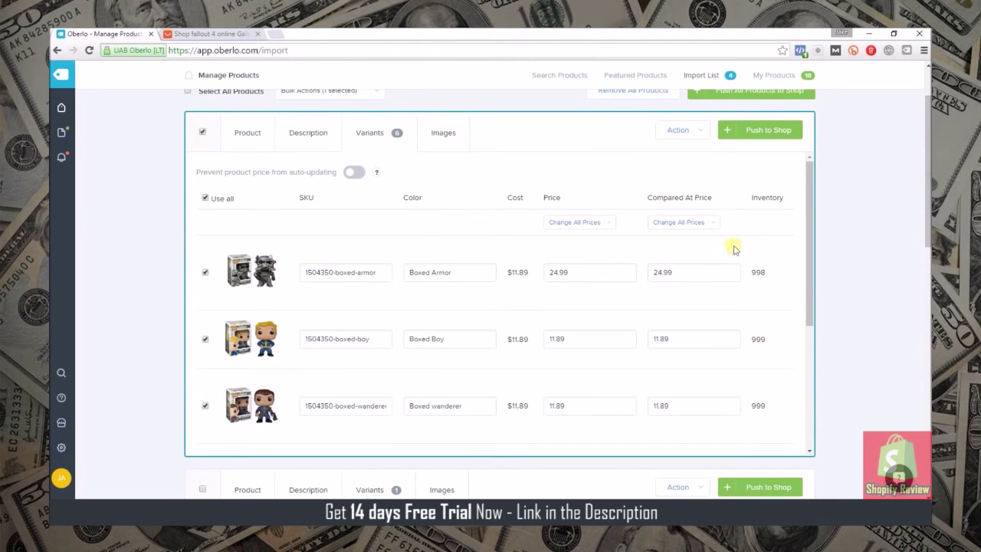
scroll(536, 199, "up", 2)
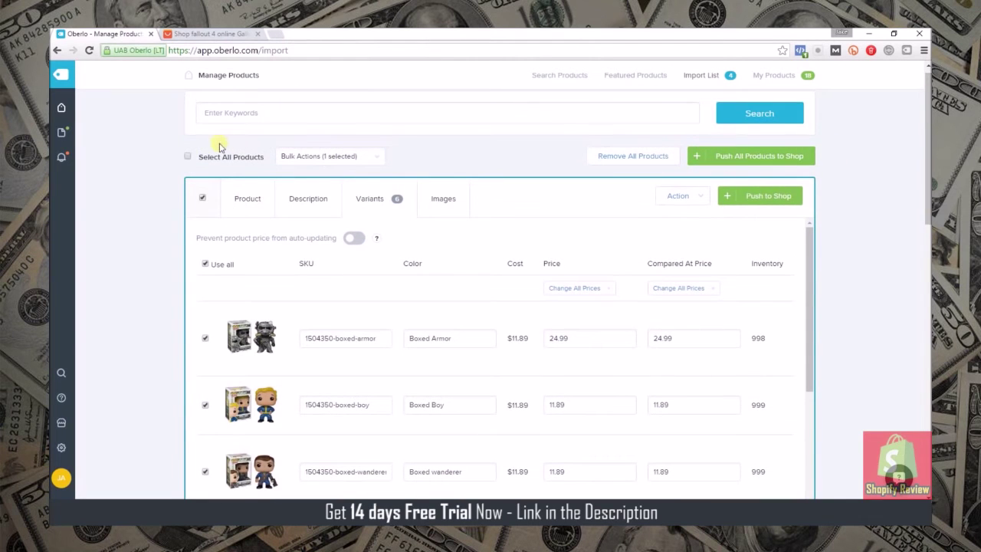
left_click(188, 156)
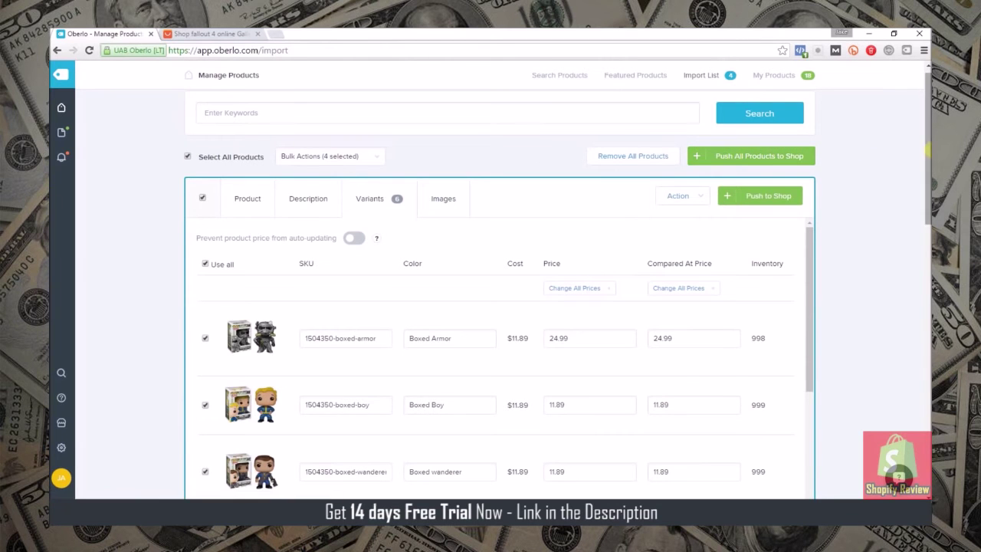
- Review the selected products in the import list, including the prices and inventory of all the Funko Pop variants
scroll(499, 294, "down", 15)
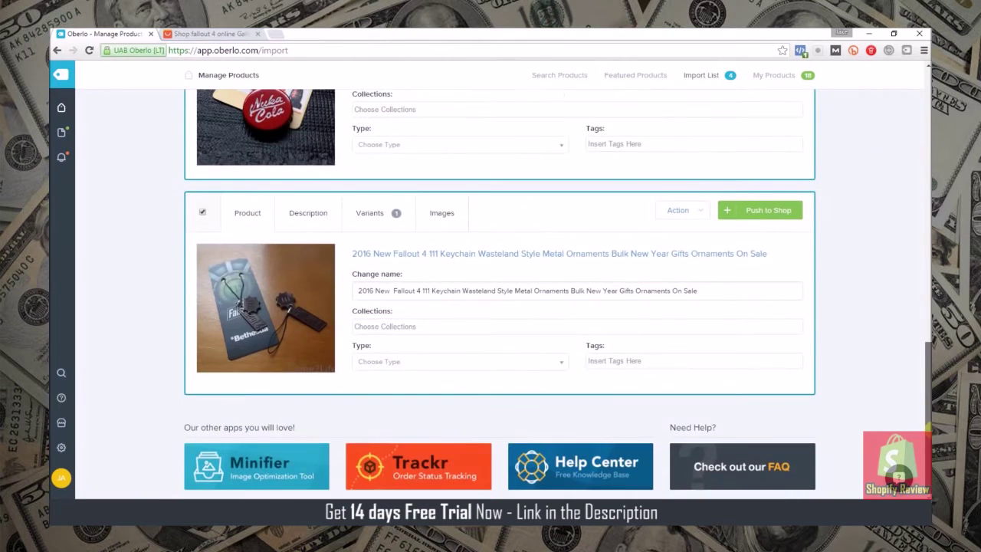
scroll(499, 294, "up", 15)
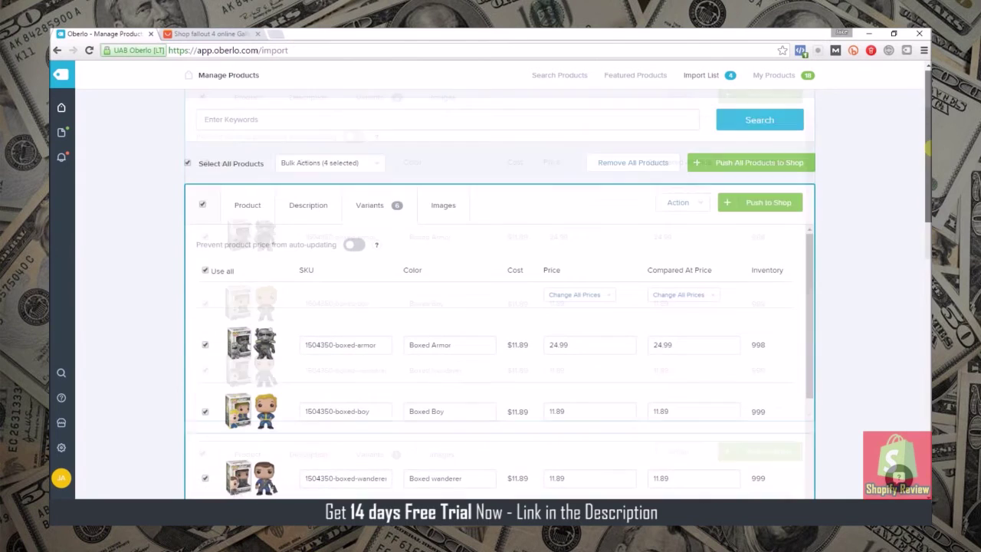
scroll(500, 294, "down", 1)
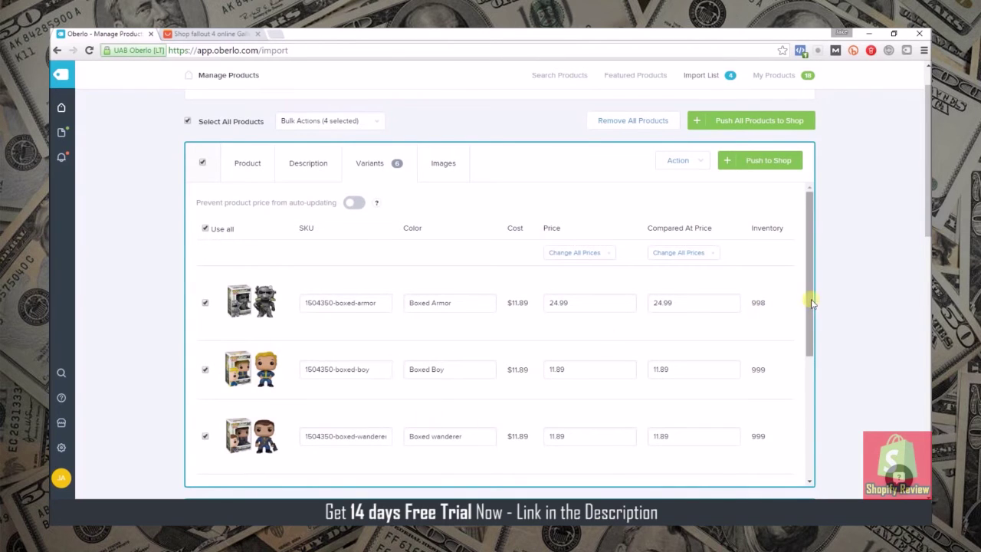
left_click_drag(810, 300, 815, 396)
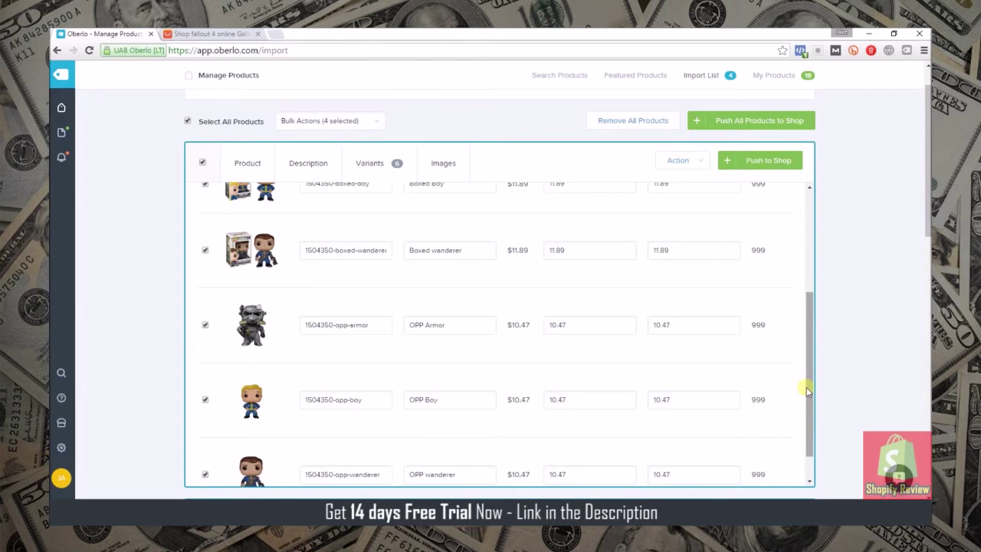
left_click_drag(806, 390, 814, 290)
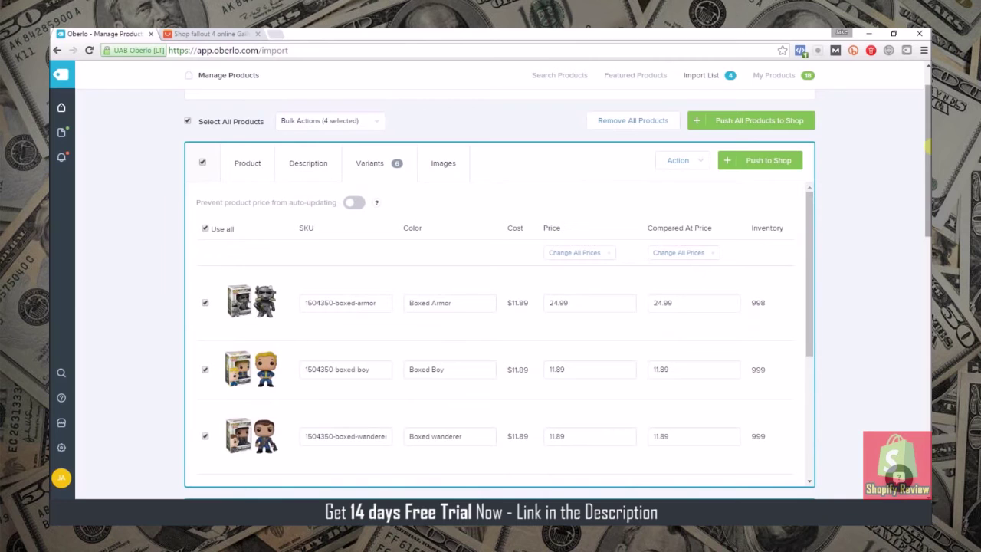
left_click_drag(927, 146, 927, 337)
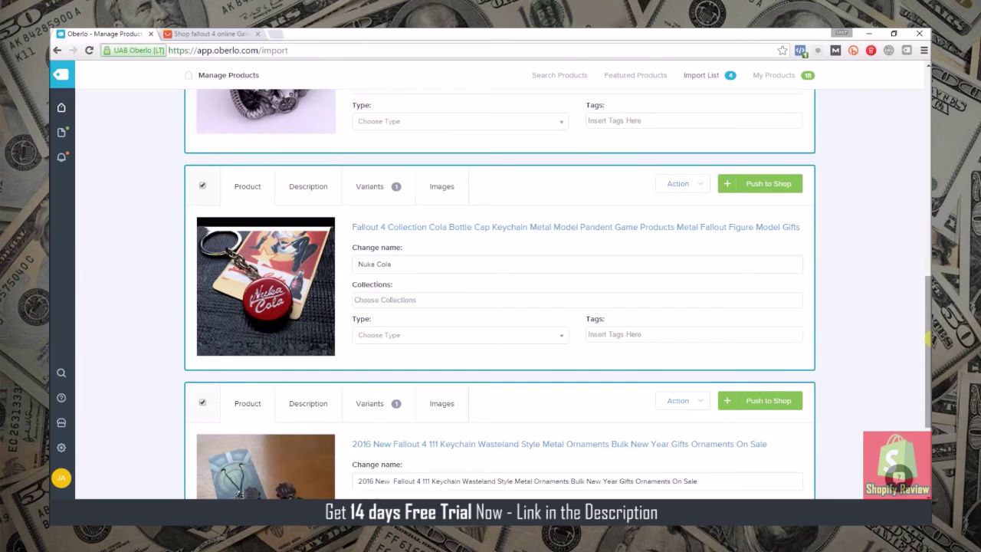
scroll(498, 306, "up", 10)
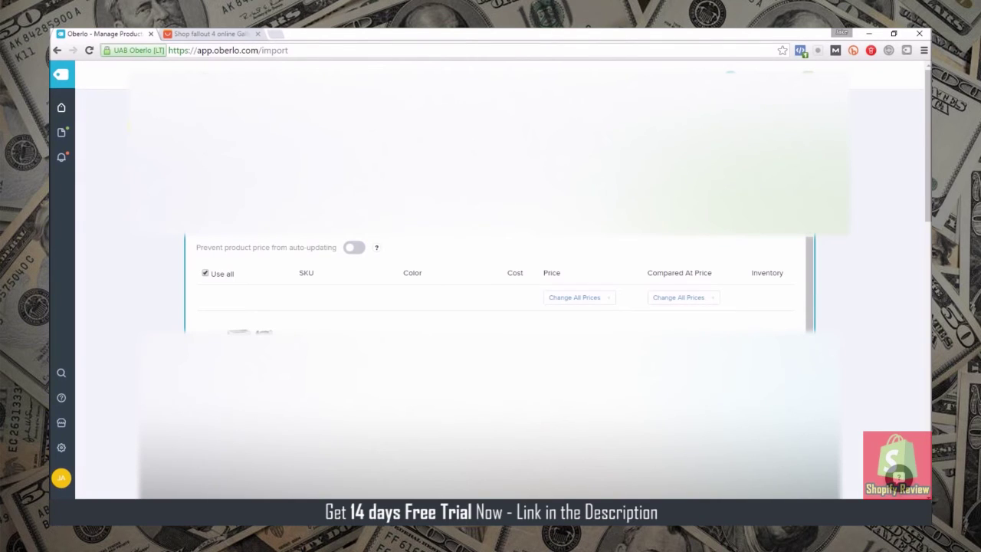
- From the store's orders, start the AliExpress supplier order for the "Fallout 4 Is Awesome" product and review its shipping and item details
left_click(62, 132)
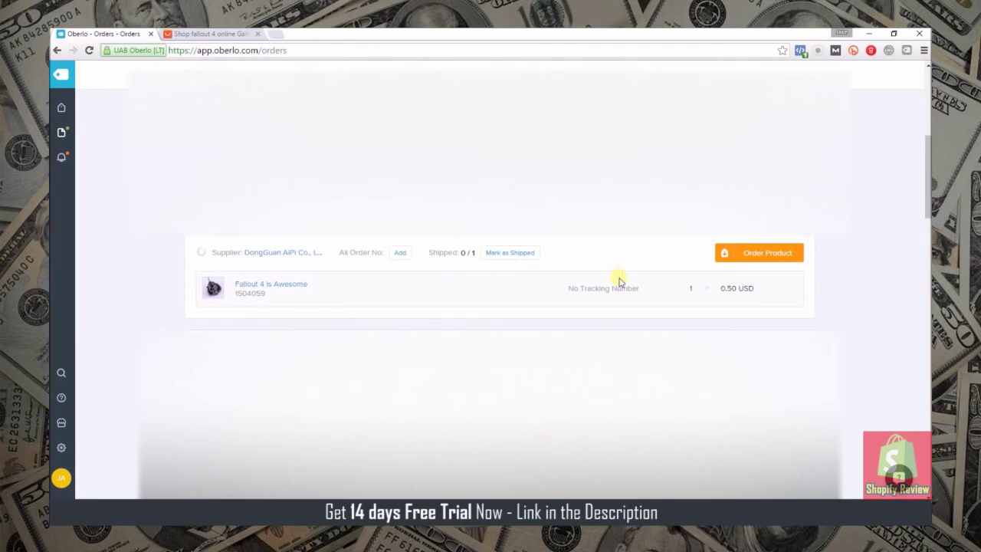
left_click(737, 253)
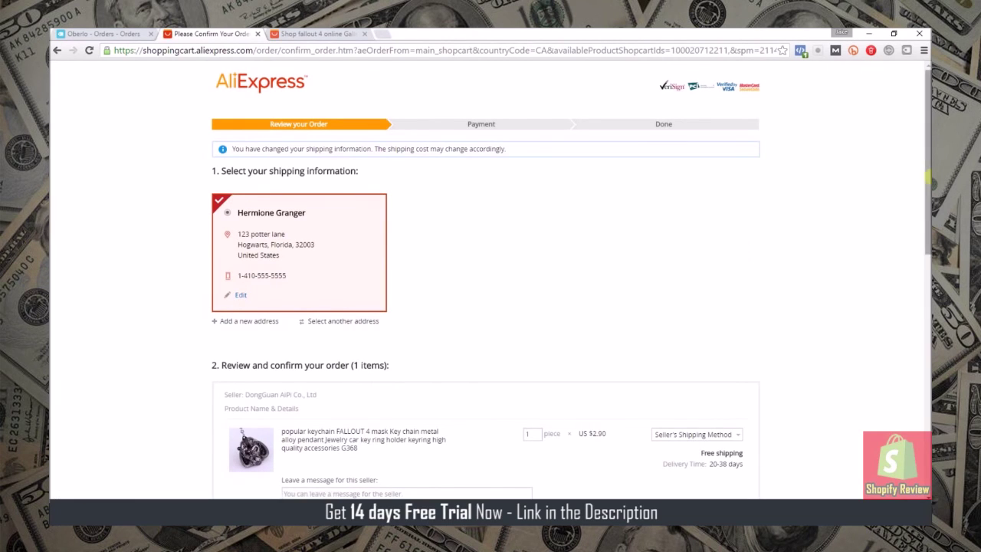
scroll(738, 252, "down", 1)
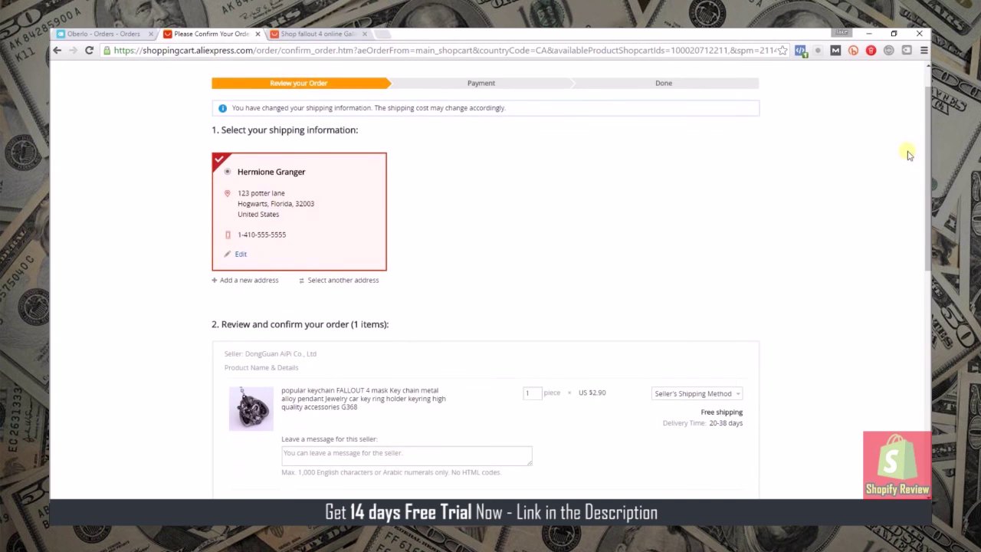
scroll(927, 140, "up", 1)
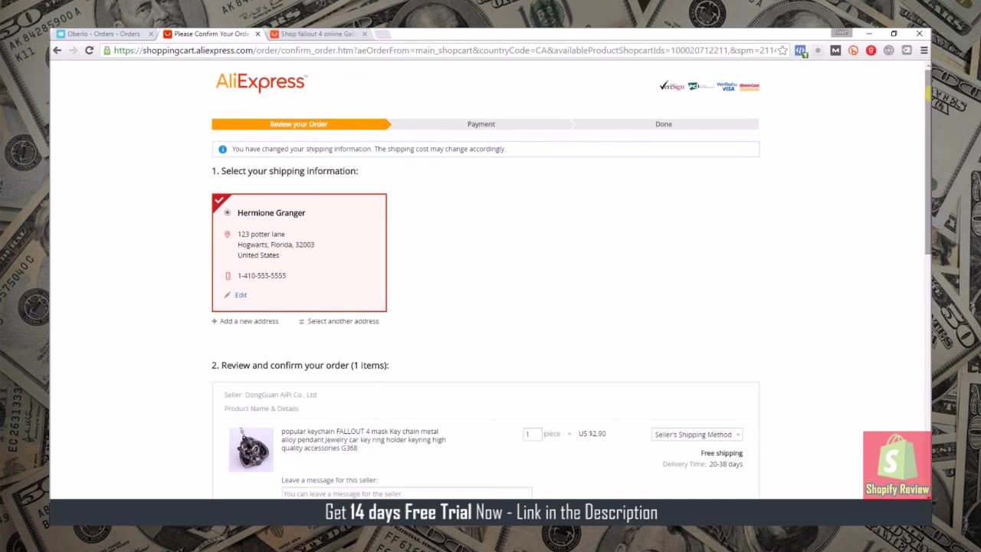